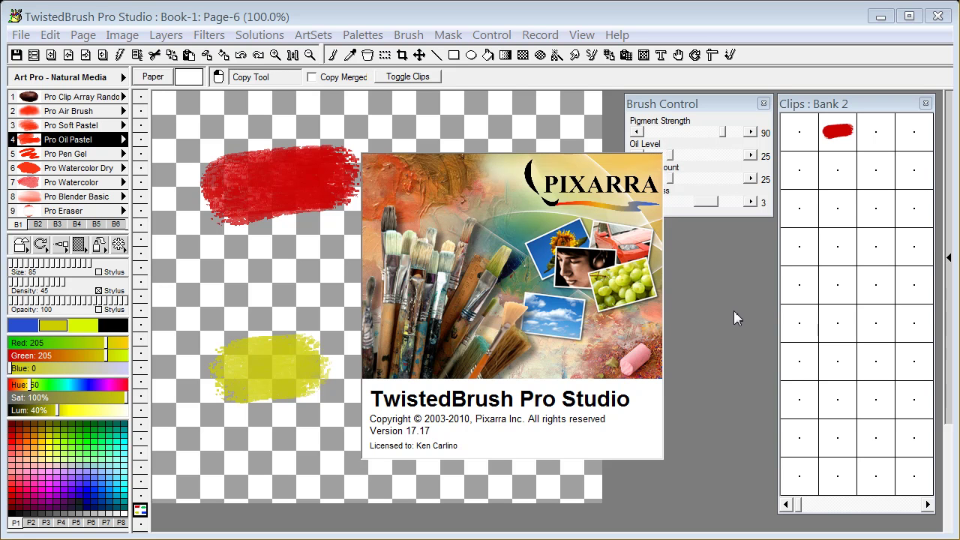
# Dismiss the splash screen to reveal the red, green, yellow and blue pastel strokes.
pyautogui.click(435, 439)
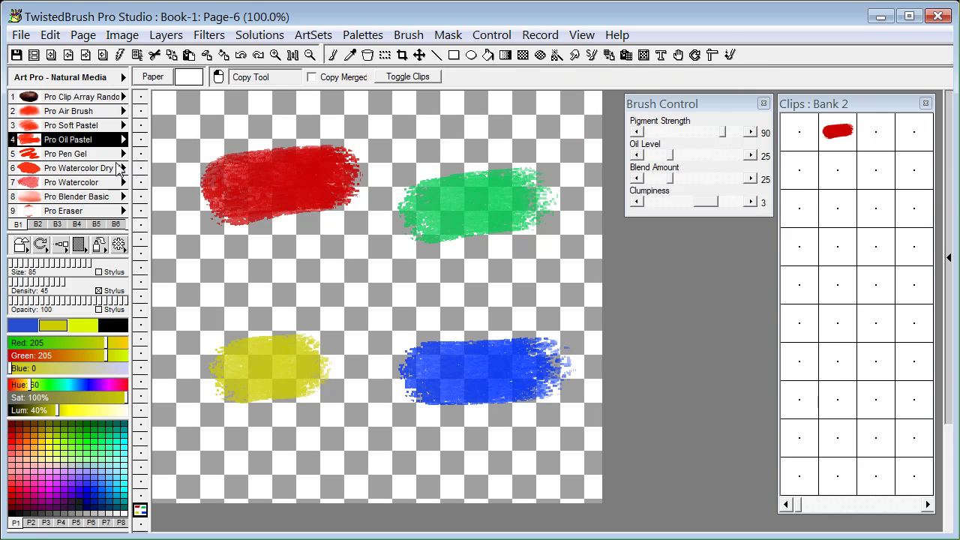
# Copy the green, yellow and blue strokes into empty Bank 2 clip cells.
pyautogui.moveTo(390, 150)
pyautogui.mouseDown()
pyautogui.moveTo(488, 247)
pyautogui.moveTo(562, 264)
pyautogui.mouseUp()
pyautogui.click(877, 212)
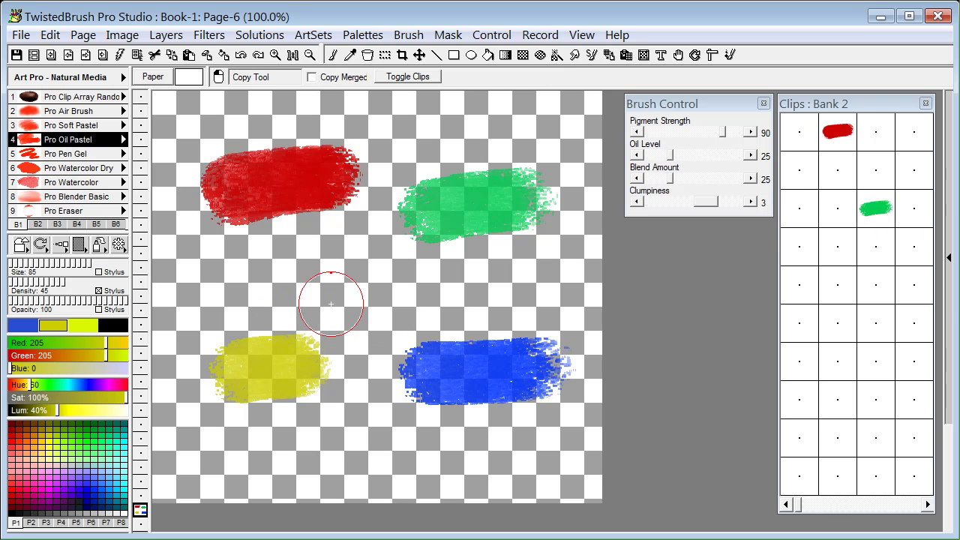
pyautogui.moveTo(190, 306); pyautogui.dragTo(353, 438)
pyautogui.click(840, 323)
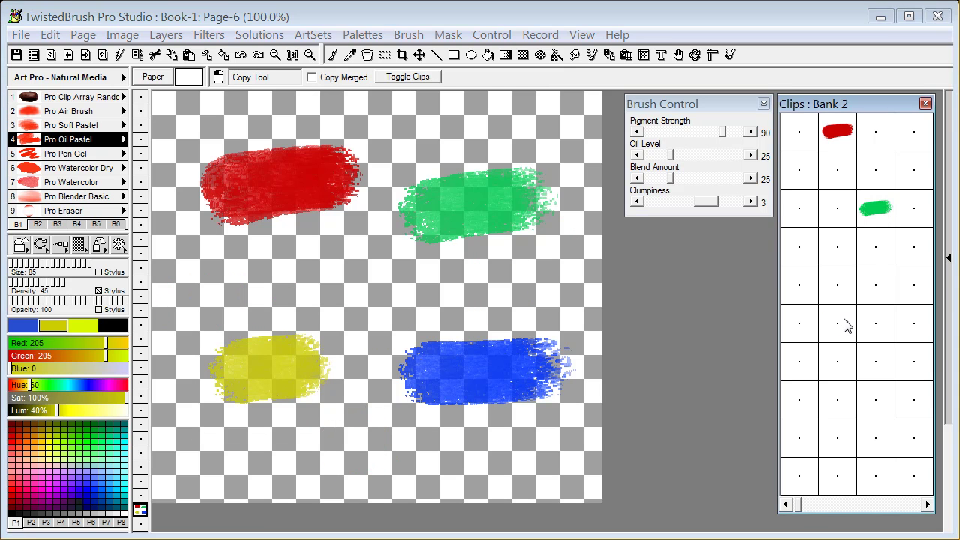
pyautogui.moveTo(364, 301); pyautogui.dragTo(575, 439)
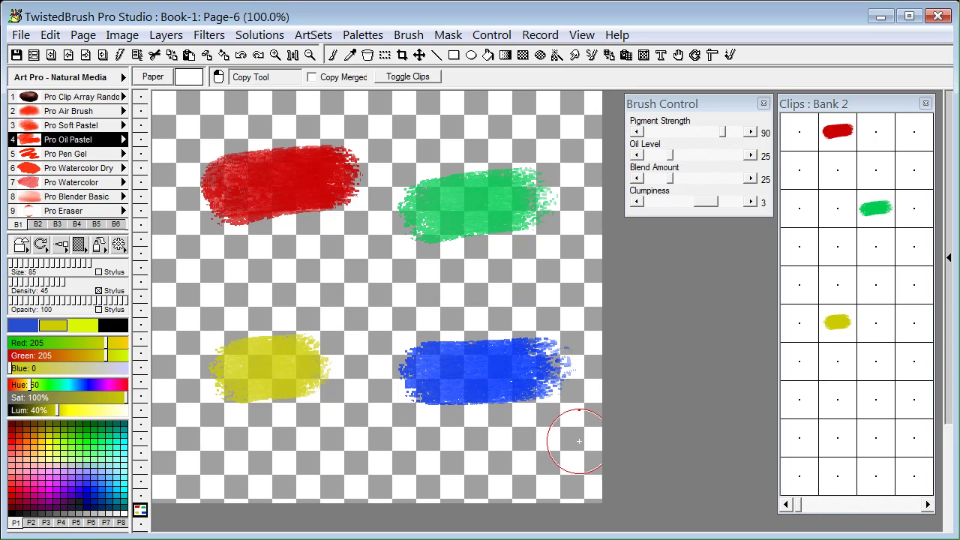
pyautogui.click(902, 387)
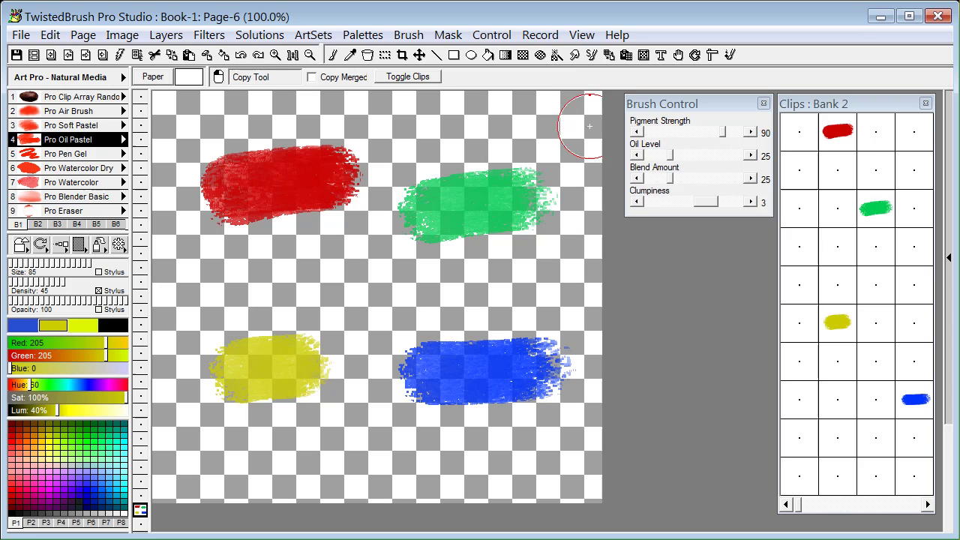
# Clear the page and load the Pro Clip Array Ordered Spray brush for painting.
pyautogui.click(206, 57)
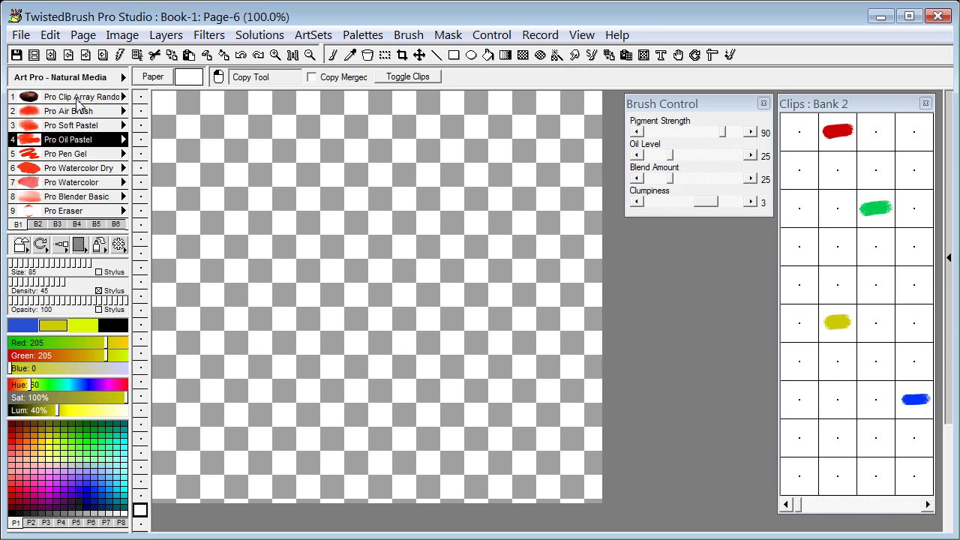
pyautogui.click(76, 100)
pyautogui.click(84, 102)
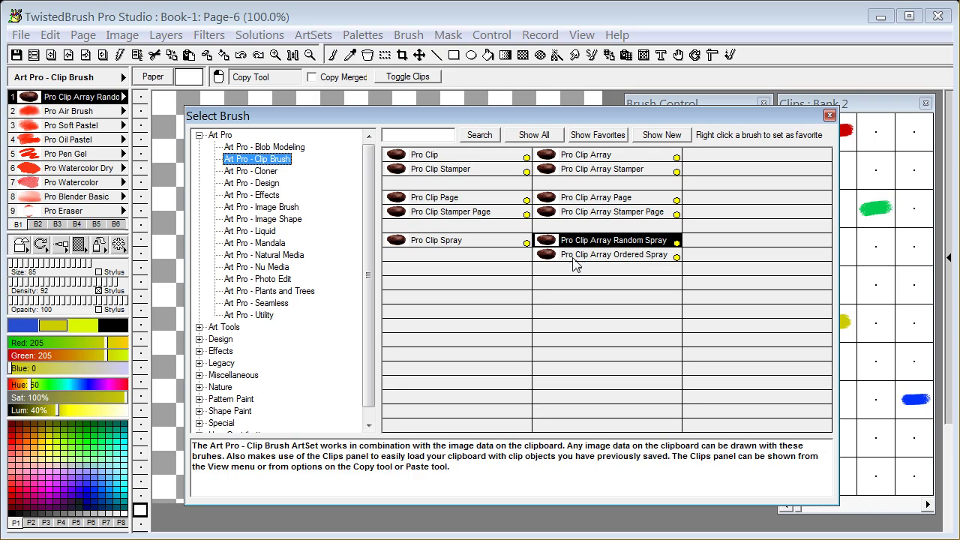
pyautogui.doubleClick(610, 256)
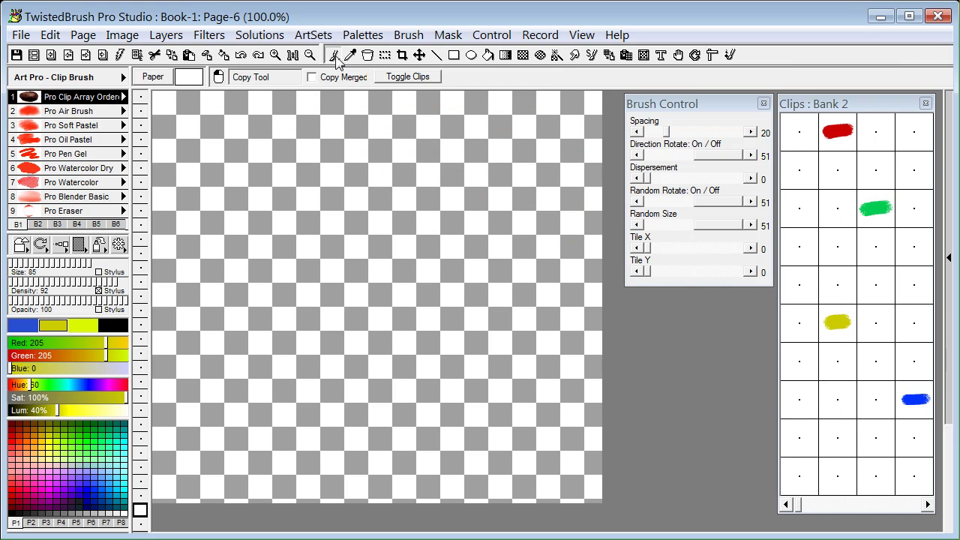
pyautogui.click(331, 57)
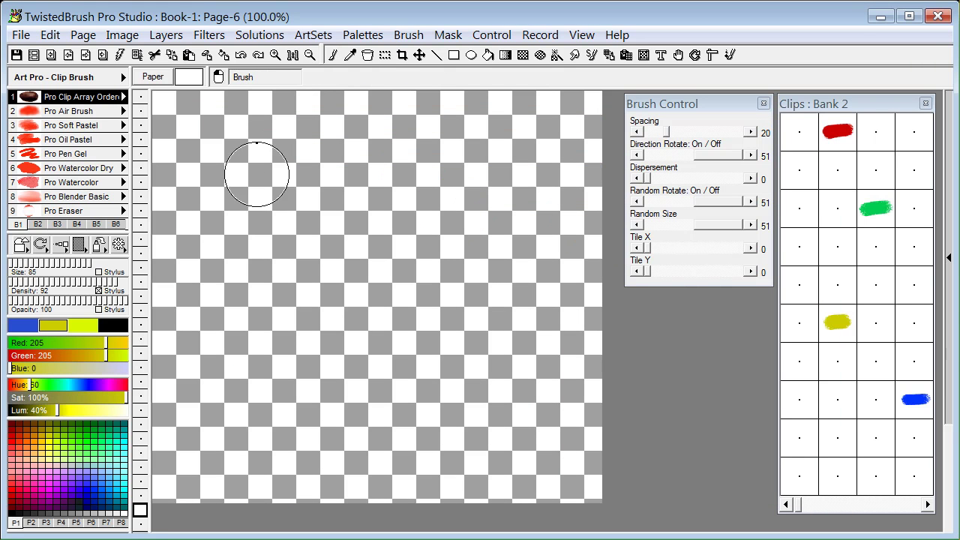
# Paint a looping stroke of alternating red, green, yellow and blue clip dabs.
pyautogui.moveTo(215, 197)
pyautogui.mouseDown()
pyautogui.moveTo(473, 206)
pyautogui.moveTo(300, 393)
pyautogui.moveTo(529, 168)
pyautogui.mouseUp()
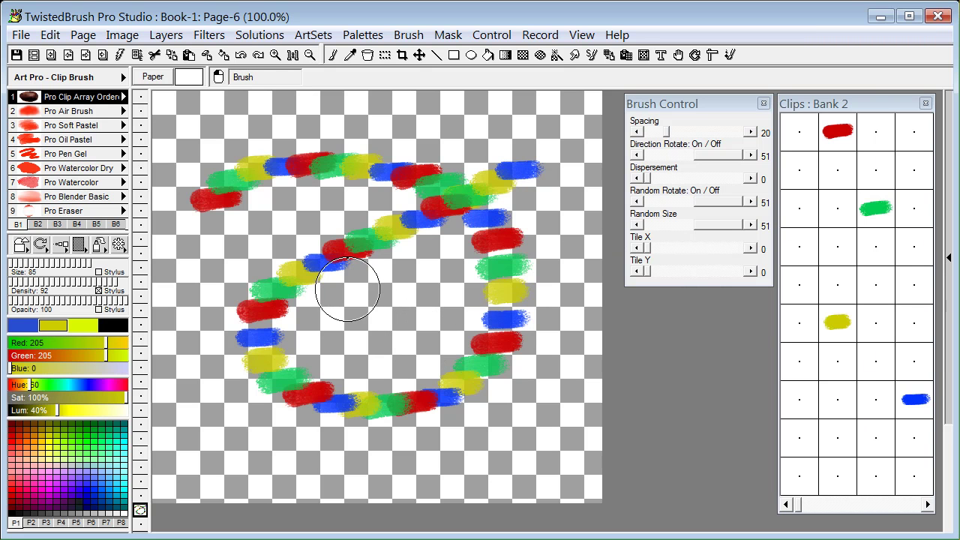
# Try a fish stroke from Bank 1 and a colour-clip stroke from Bank 2, then wipe the page.
pyautogui.click(786, 506)
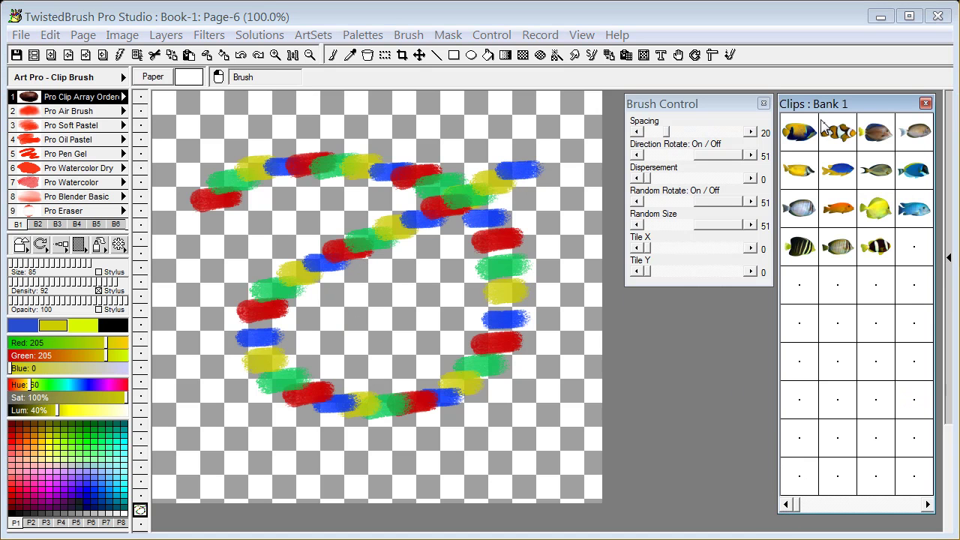
pyautogui.moveTo(214, 154)
pyautogui.mouseDown()
pyautogui.moveTo(508, 150)
pyautogui.moveTo(327, 359)
pyautogui.moveTo(353, 434)
pyautogui.mouseUp()
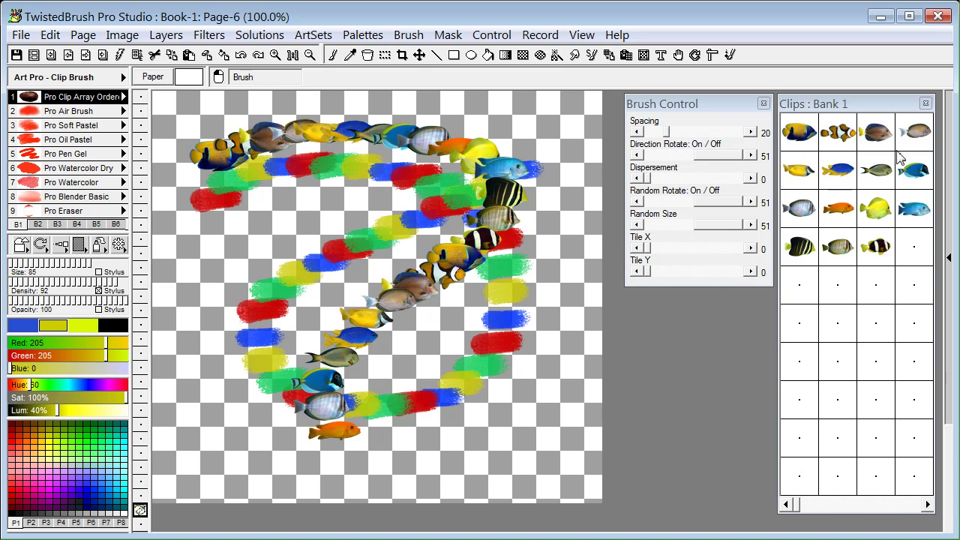
pyautogui.click(928, 507)
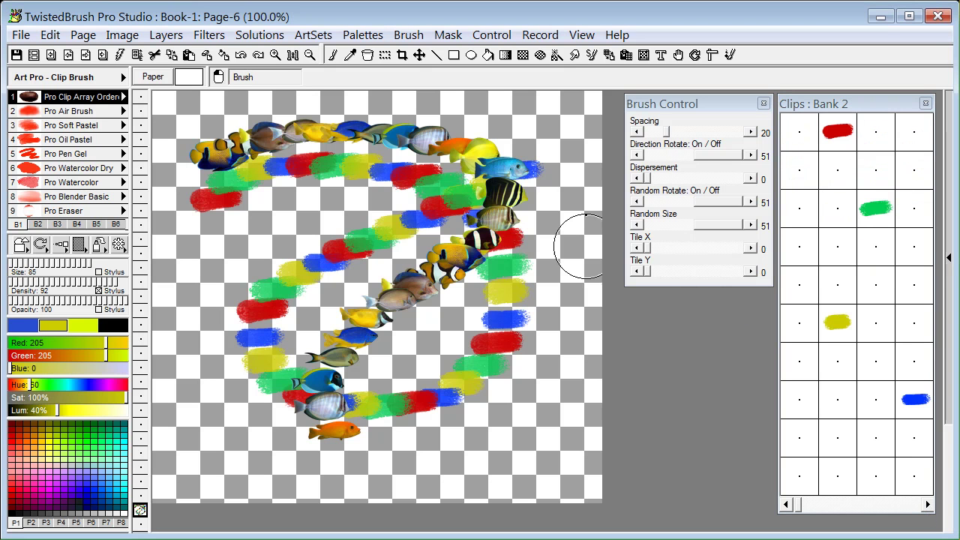
pyautogui.moveTo(258, 253)
pyautogui.mouseDown()
pyautogui.moveTo(496, 279)
pyautogui.moveTo(443, 443)
pyautogui.moveTo(418, 405)
pyautogui.mouseUp()
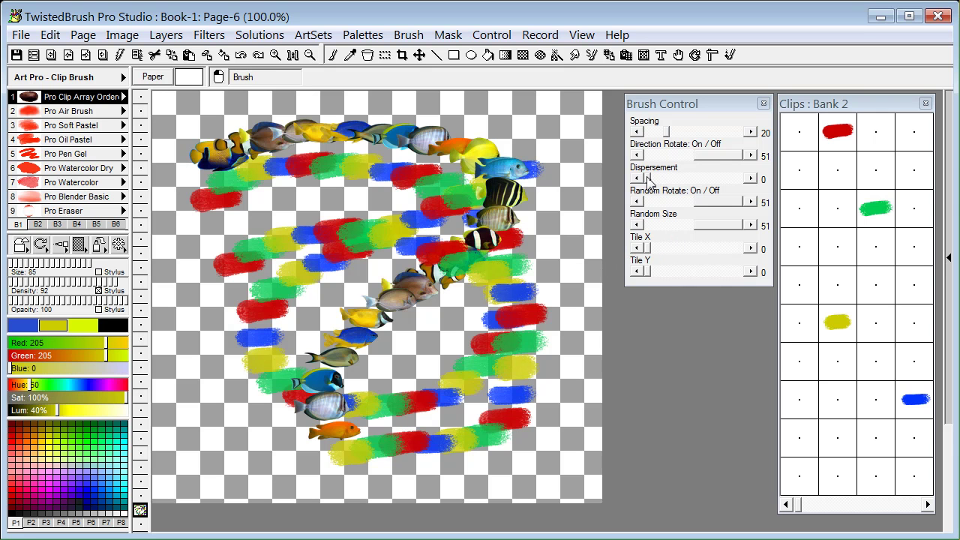
pyautogui.click(205, 55)
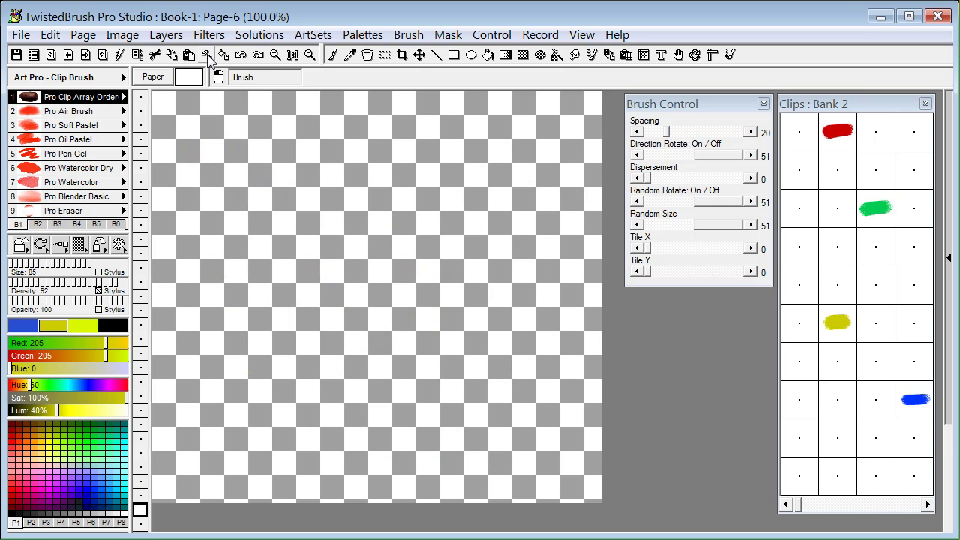
# Set Direction Rotate to 50 and Tile X/Y to 1, testing with wrapping clip strokes.
pyautogui.click(654, 157)
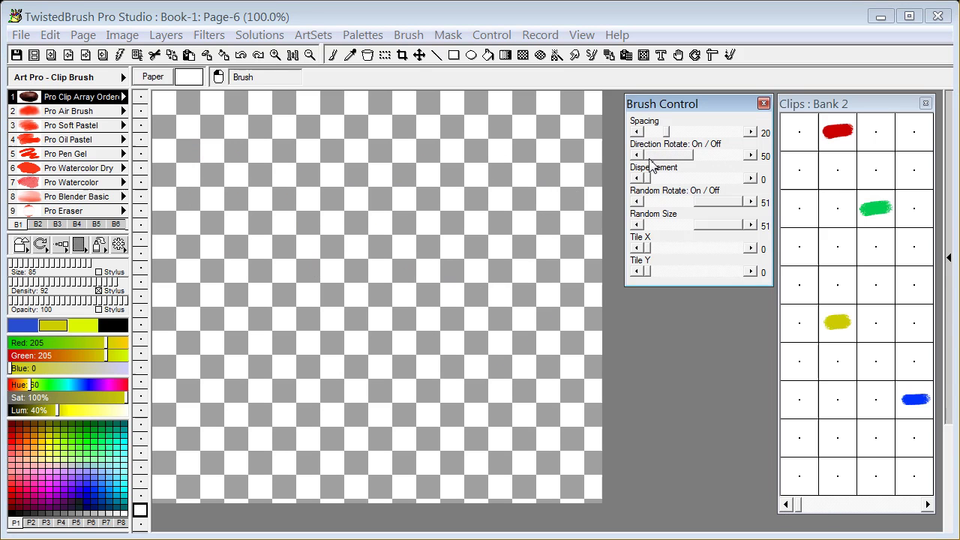
pyautogui.moveTo(218, 220)
pyautogui.mouseDown()
pyautogui.moveTo(427, 180)
pyautogui.moveTo(476, 476)
pyautogui.moveTo(306, 285)
pyautogui.moveTo(811, 180)
pyautogui.mouseUp()
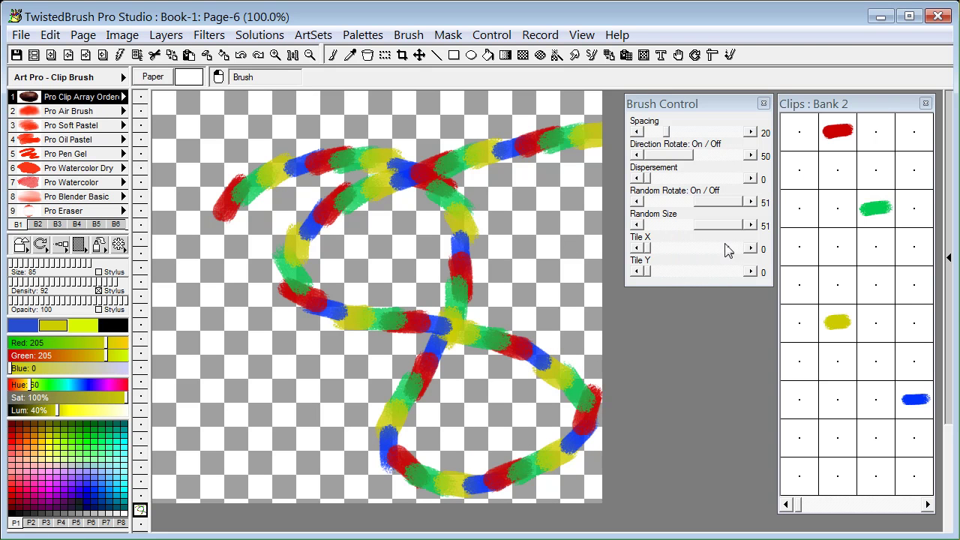
pyautogui.click(751, 248)
pyautogui.click(750, 271)
pyautogui.moveTo(266, 319); pyautogui.dragTo(392, 253)
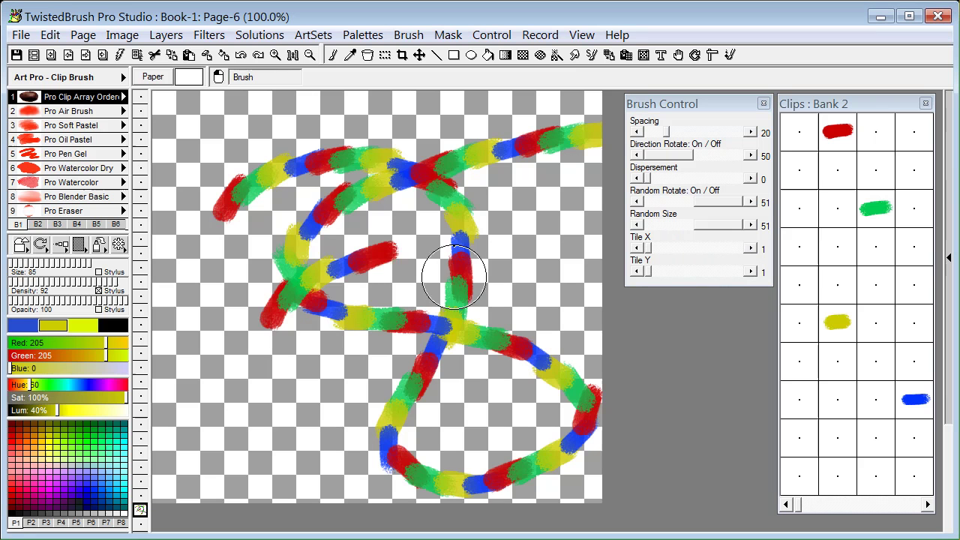
pyautogui.moveTo(454, 277)
pyautogui.mouseDown()
pyautogui.moveTo(247, 386)
pyautogui.moveTo(488, 332)
pyautogui.moveTo(589, 406)
pyautogui.moveTo(519, 388)
pyautogui.moveTo(315, 495)
pyautogui.moveTo(334, 319)
pyautogui.mouseUp()
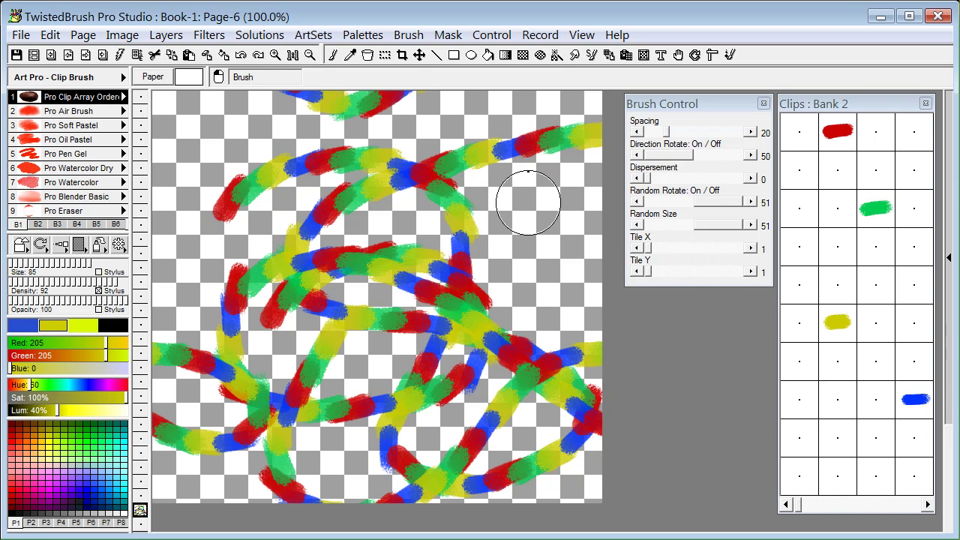
# Raise Dispersement to 37, test a scattered clip stroke, and clear the page.
pyautogui.click(656, 180)
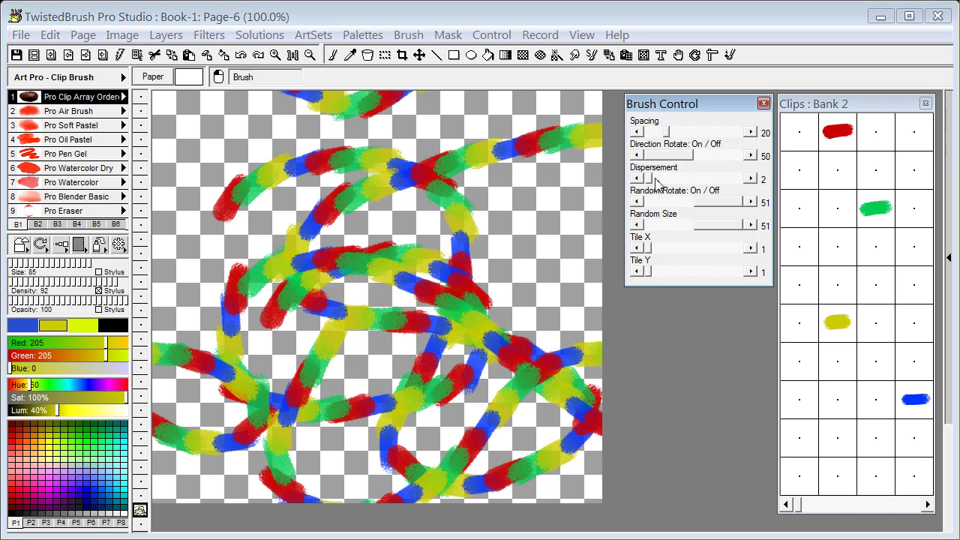
pyautogui.moveTo(650, 184); pyautogui.dragTo(681, 178)
pyautogui.moveTo(391, 247)
pyautogui.mouseDown()
pyautogui.moveTo(493, 225)
pyautogui.moveTo(562, 326)
pyautogui.mouseUp()
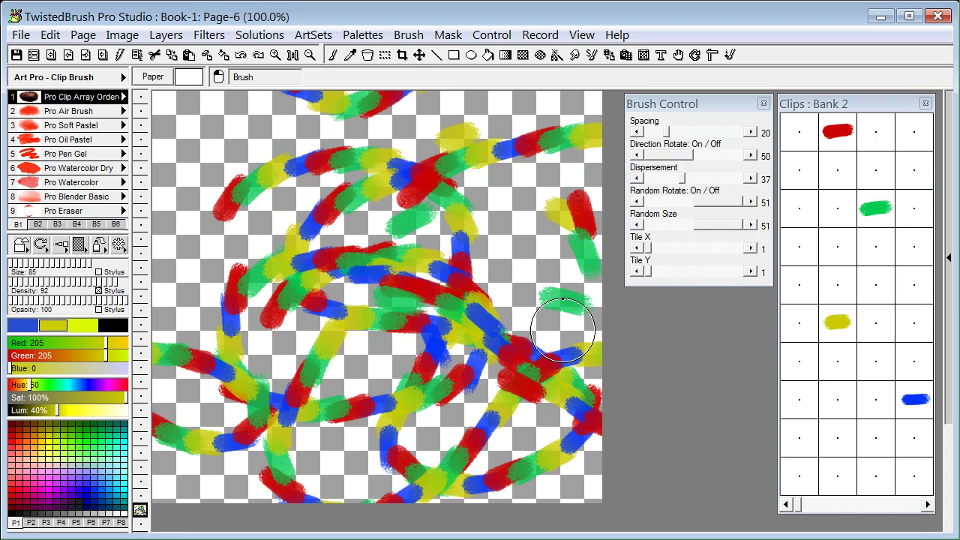
pyautogui.click(205, 56)
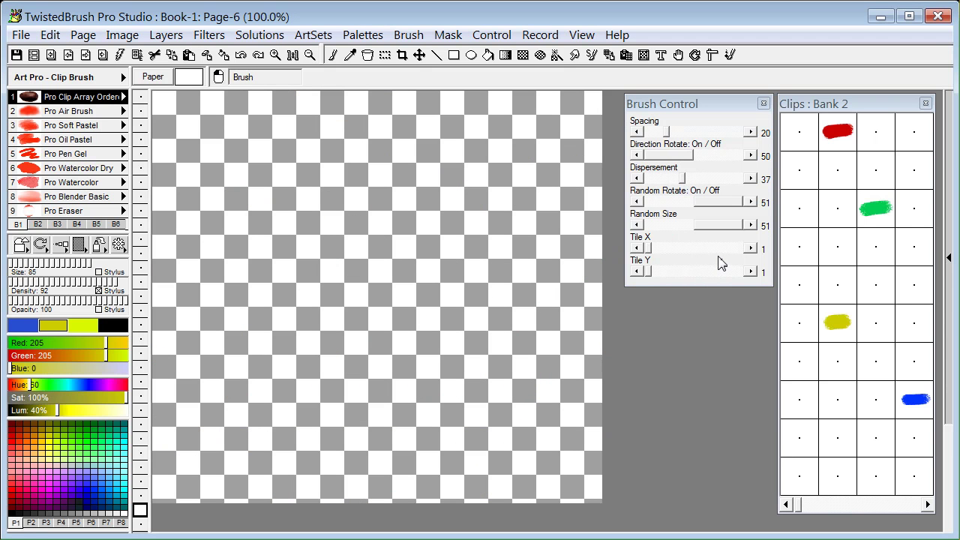
# Paint a curving band of colour-dab stamps with an Art Pro - Image Brush array brush.
pyautogui.click(102, 114)
pyautogui.click(105, 116)
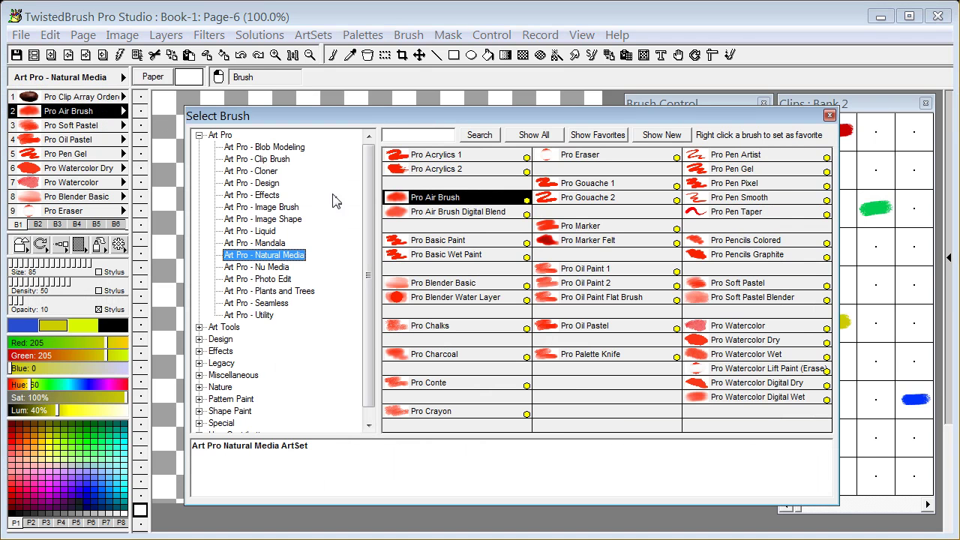
pyautogui.click(297, 208)
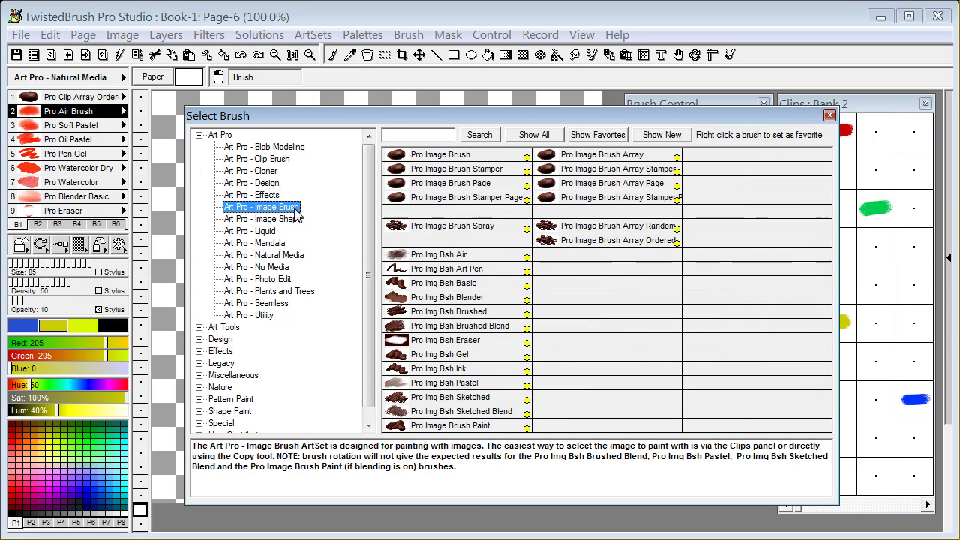
pyautogui.click(616, 240)
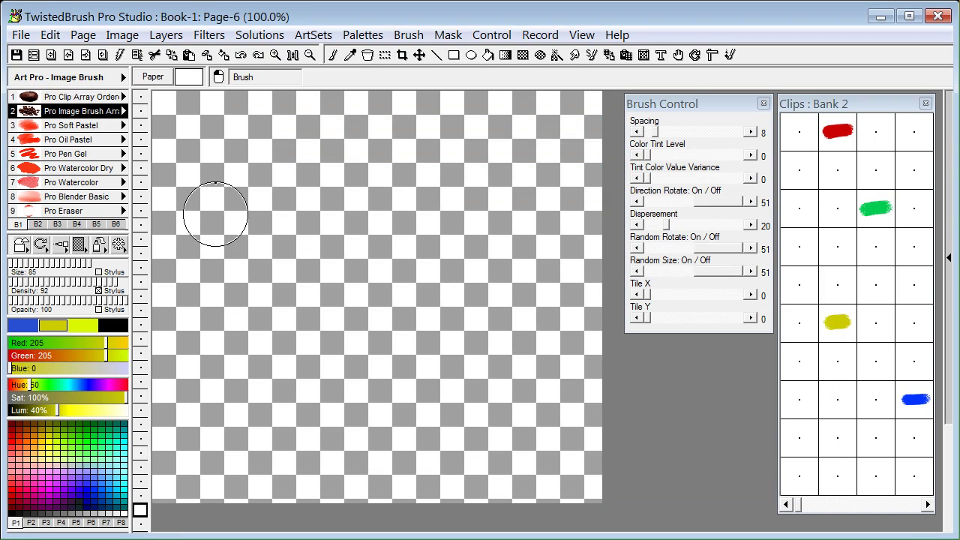
pyautogui.moveTo(214, 215)
pyautogui.mouseDown()
pyautogui.moveTo(435, 242)
pyautogui.moveTo(378, 273)
pyautogui.mouseUp()
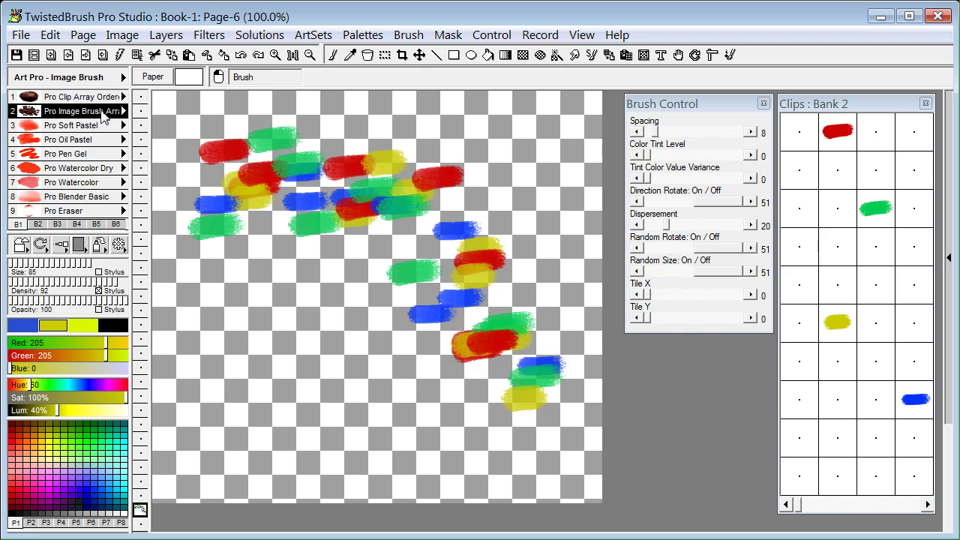
# Paint yellow stamps across the lower canvas with Pro Image Shape Array Ordered.
pyautogui.click(102, 113)
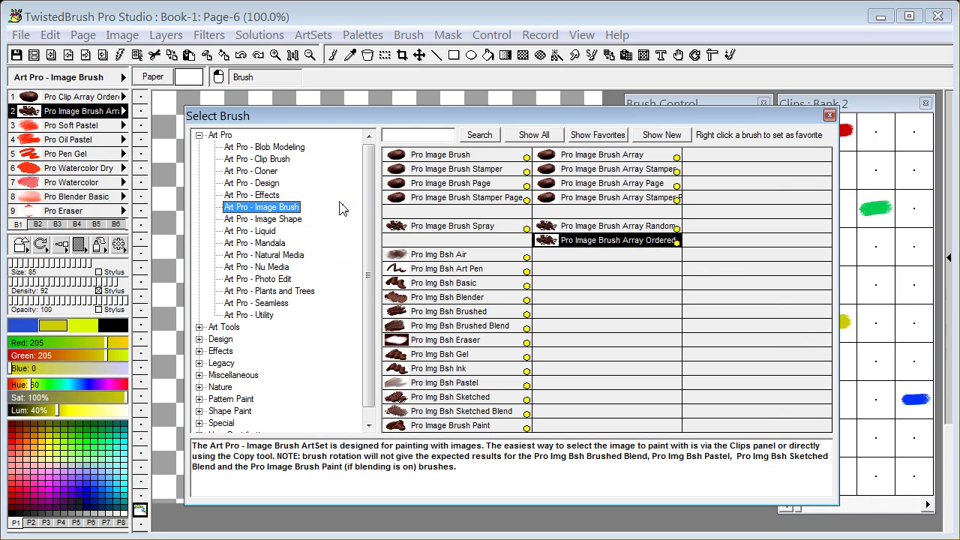
pyautogui.click(272, 219)
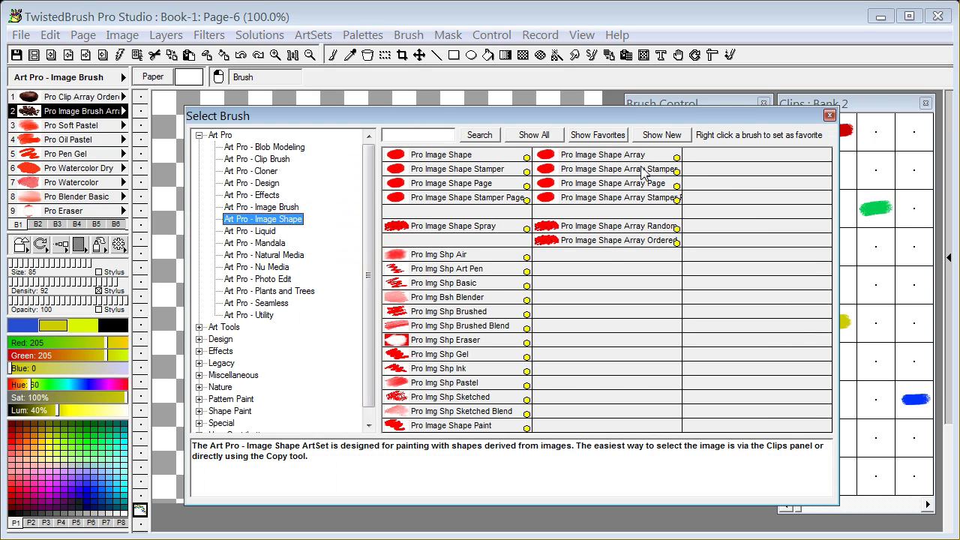
pyautogui.click(625, 241)
pyautogui.moveTo(225, 330)
pyautogui.mouseDown()
pyautogui.moveTo(493, 444)
pyautogui.moveTo(588, 450)
pyautogui.mouseUp()
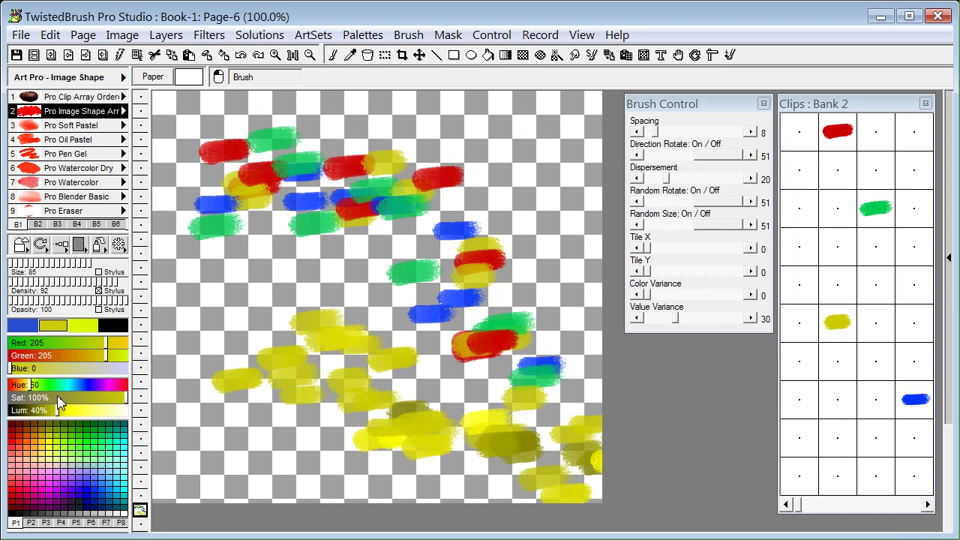
# Paint pure red shape stamps over the middle canvas, then show the Bank 1 fish clips.
pyautogui.click(18, 452)
pyautogui.moveTo(255, 322)
pyautogui.mouseDown()
pyautogui.moveTo(279, 300)
pyautogui.moveTo(665, 446)
pyautogui.moveTo(372, 363)
pyautogui.mouseUp()
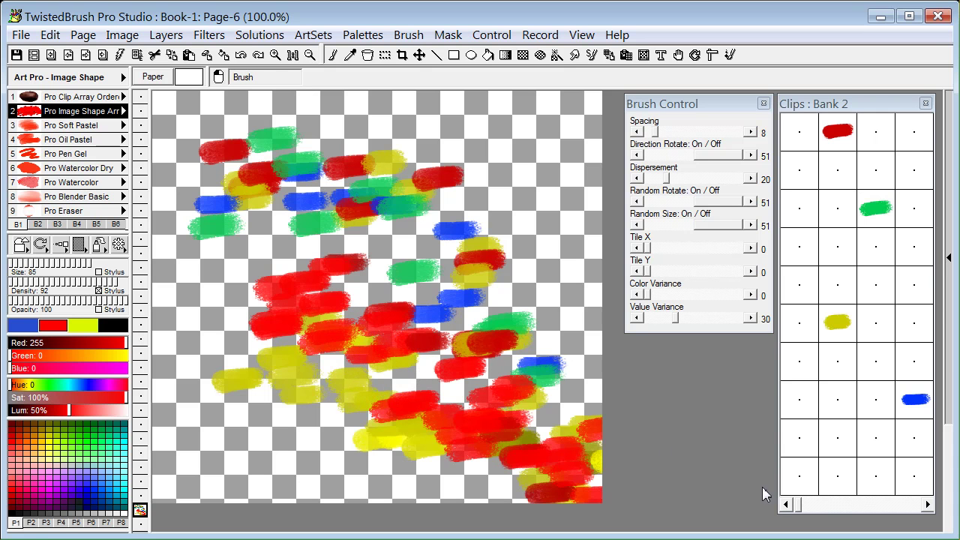
pyautogui.click(787, 506)
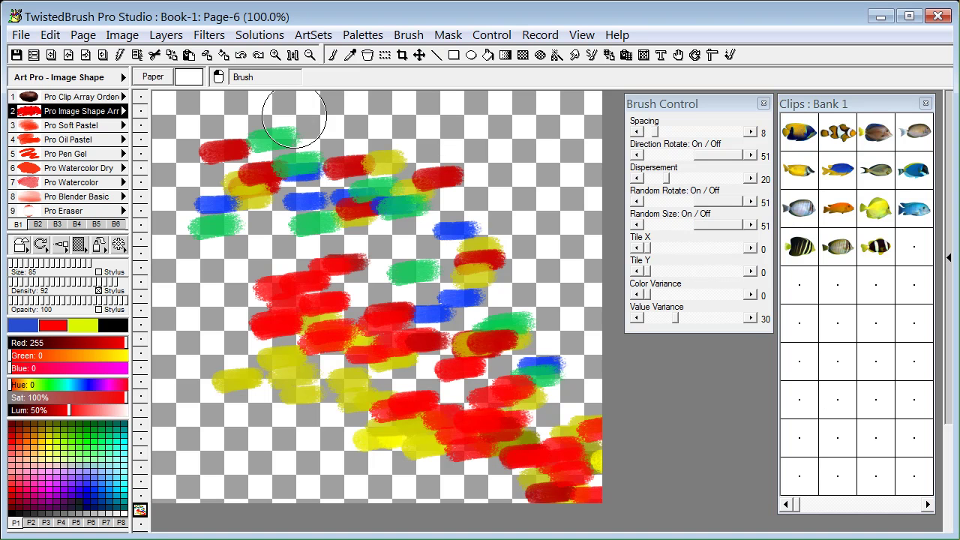
# Clear the page and paint a ring of fish clips with Pro Clip Array Random Spray.
pyautogui.click(206, 56)
pyautogui.click(90, 97)
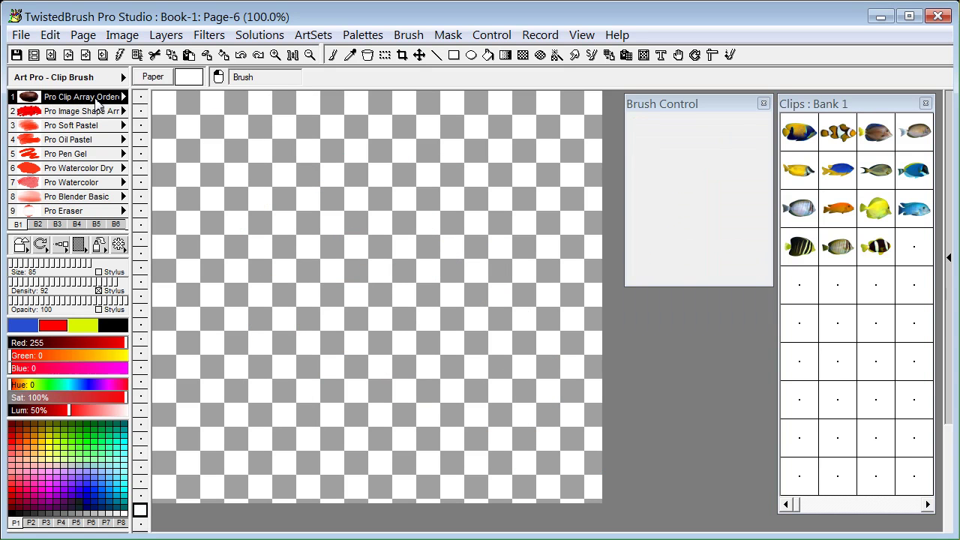
pyautogui.click(123, 97)
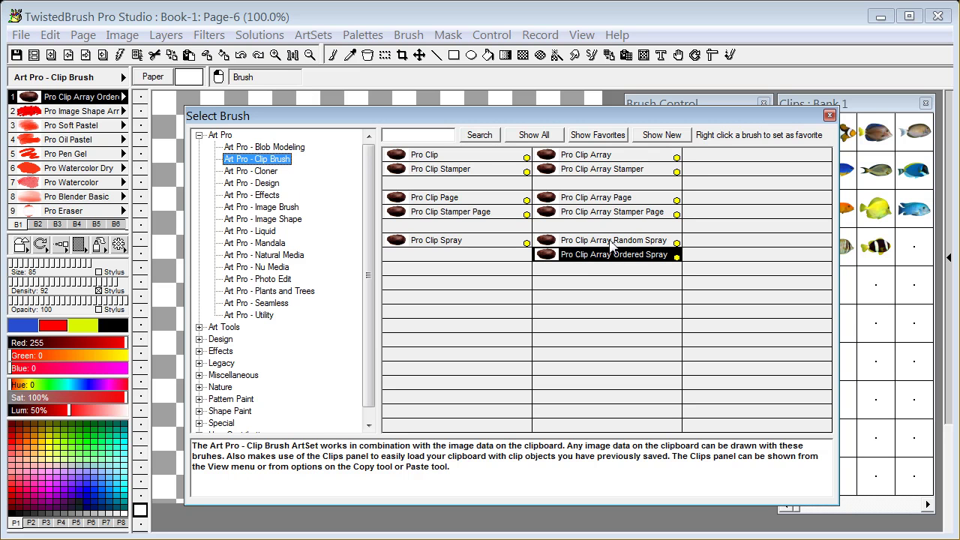
pyautogui.doubleClick(647, 241)
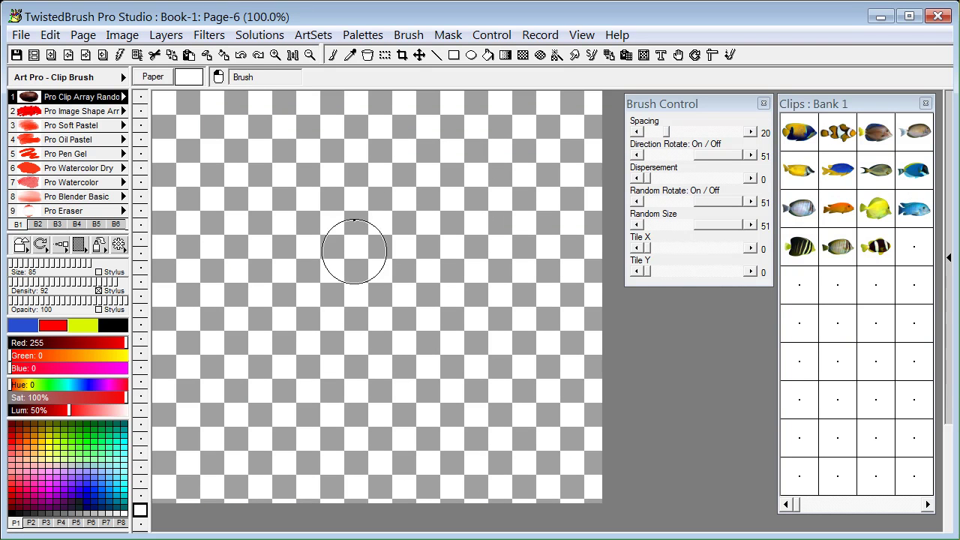
pyautogui.moveTo(353, 250)
pyautogui.mouseDown()
pyautogui.moveTo(463, 245)
pyautogui.moveTo(384, 351)
pyautogui.moveTo(296, 296)
pyautogui.moveTo(312, 142)
pyautogui.mouseUp()
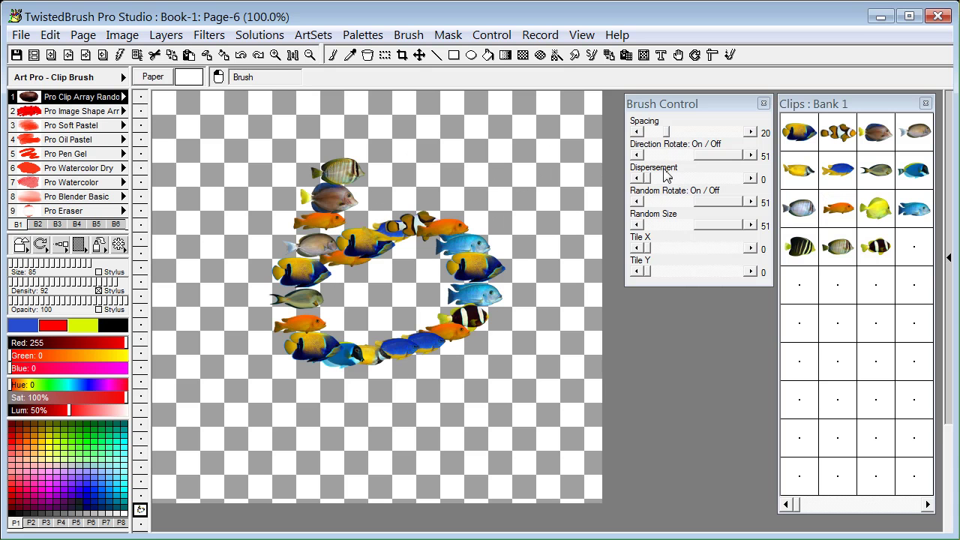
# Raise Dispersement to 47, test a widely scattered fish stroke, and clear it.
pyautogui.moveTo(643, 181); pyautogui.dragTo(655, 181)
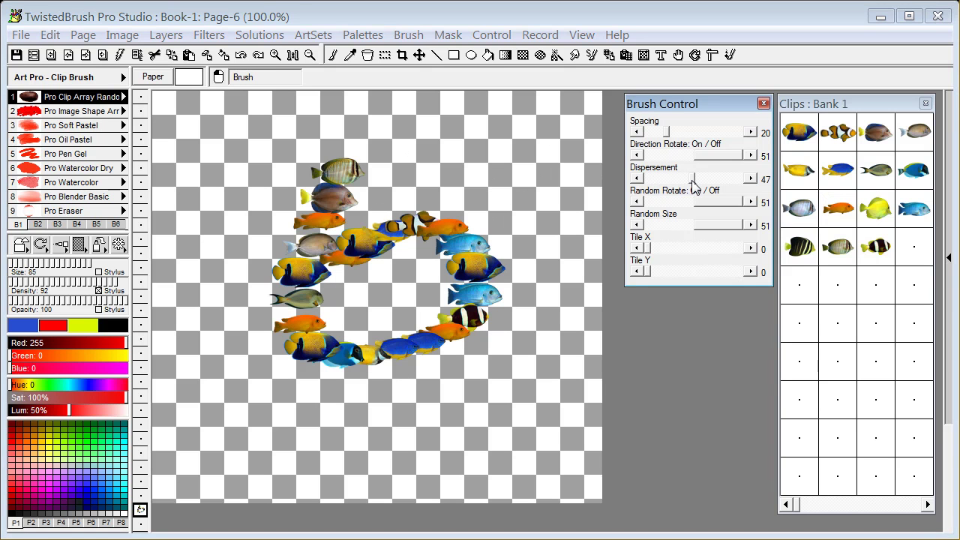
pyautogui.moveTo(528, 189)
pyautogui.mouseDown()
pyautogui.moveTo(510, 307)
pyautogui.moveTo(424, 282)
pyautogui.moveTo(330, 176)
pyautogui.mouseUp()
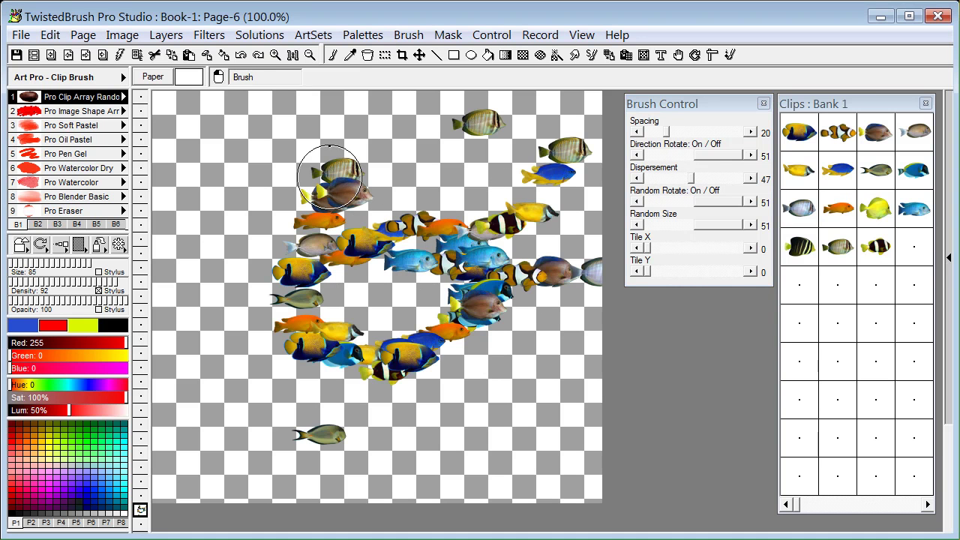
pyautogui.click(224, 54)
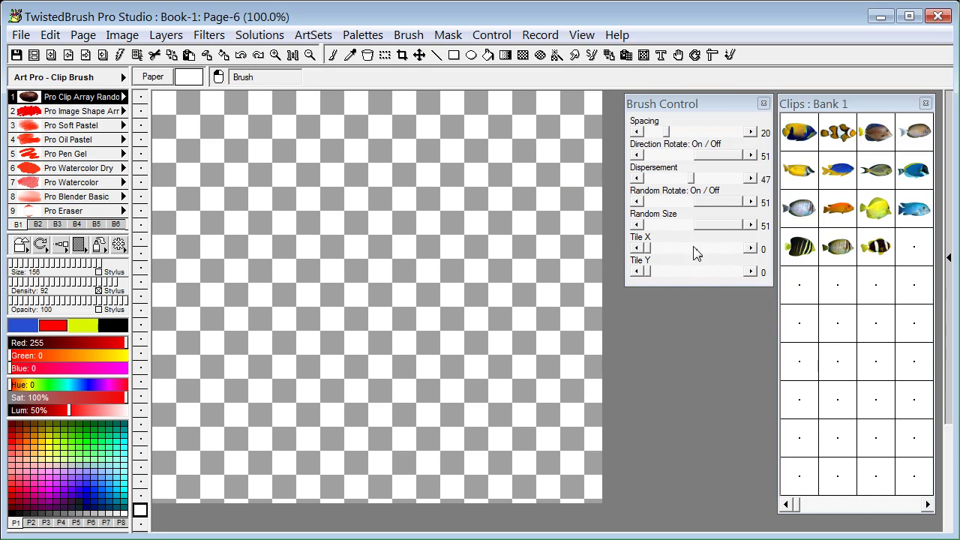
# Enable Tile X/Y, set rotation to 50, fill the page with fish, and shift it with edge wrap-around.
pyautogui.click(750, 248)
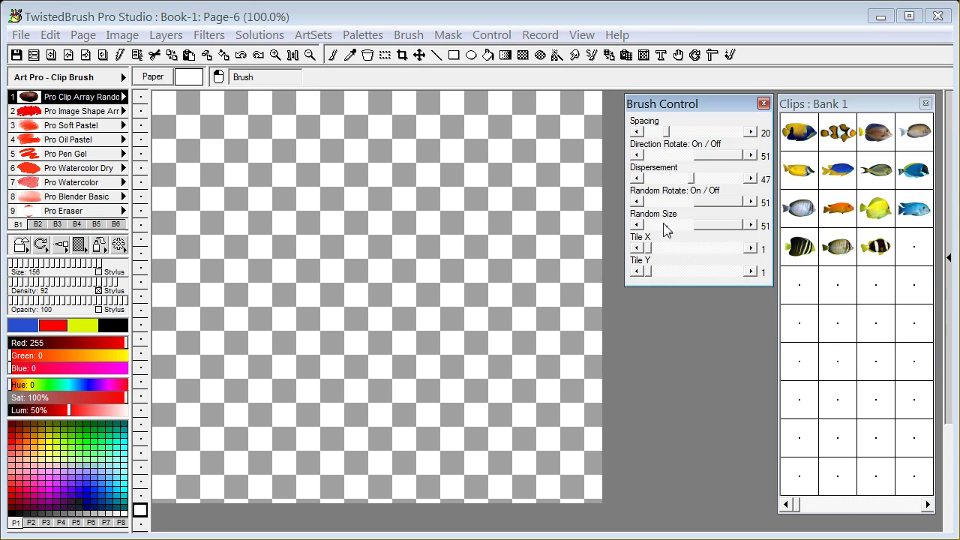
pyautogui.click(663, 203)
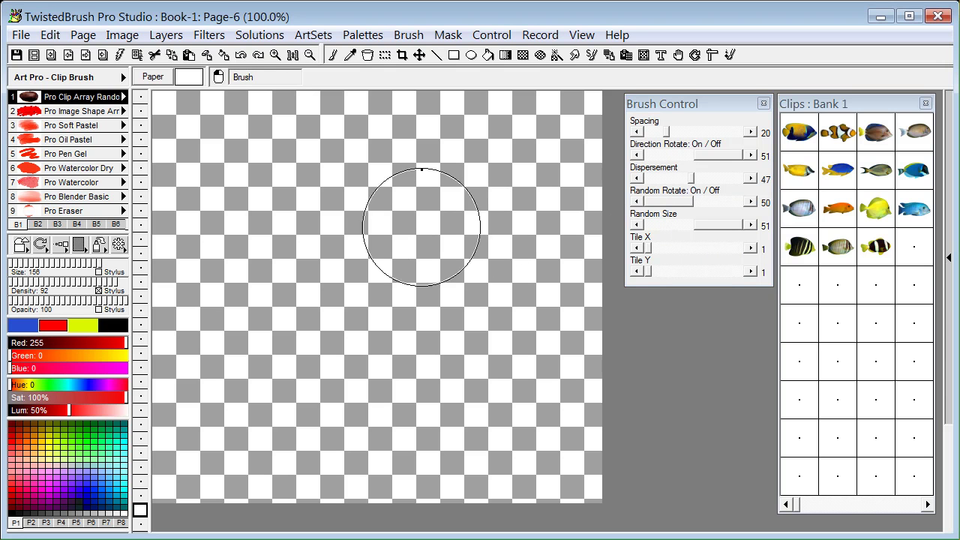
pyautogui.moveTo(407, 225)
pyautogui.mouseDown()
pyautogui.moveTo(389, 211)
pyautogui.moveTo(398, 200)
pyautogui.moveTo(338, 274)
pyautogui.moveTo(274, 303)
pyautogui.moveTo(224, 232)
pyautogui.moveTo(293, 105)
pyautogui.moveTo(348, 75)
pyautogui.moveTo(433, 104)
pyautogui.moveTo(474, 165)
pyautogui.moveTo(465, 433)
pyautogui.moveTo(351, 403)
pyautogui.moveTo(326, 307)
pyautogui.moveTo(393, 199)
pyautogui.moveTo(339, 157)
pyautogui.moveTo(280, 186)
pyautogui.moveTo(244, 261)
pyautogui.moveTo(254, 356)
pyautogui.moveTo(318, 391)
pyautogui.moveTo(302, 317)
pyautogui.moveTo(257, 243)
pyautogui.moveTo(269, 150)
pyautogui.moveTo(338, 126)
pyautogui.moveTo(371, 146)
pyautogui.moveTo(379, 195)
pyautogui.moveTo(355, 281)
pyautogui.moveTo(315, 304)
pyautogui.moveTo(266, 283)
pyautogui.moveTo(240, 238)
pyautogui.moveTo(241, 182)
pyautogui.moveTo(316, 129)
pyautogui.moveTo(372, 171)
pyautogui.moveTo(388, 244)
pyautogui.moveTo(386, 310)
pyautogui.moveTo(361, 352)
pyautogui.moveTo(281, 363)
pyautogui.moveTo(224, 311)
pyautogui.moveTo(257, 204)
pyautogui.moveTo(330, 150)
pyautogui.moveTo(419, 150)
pyautogui.moveTo(391, 241)
pyautogui.moveTo(339, 192)
pyautogui.moveTo(319, 99)
pyautogui.moveTo(191, 103)
pyautogui.moveTo(279, 261)
pyautogui.moveTo(279, 242)
pyautogui.moveTo(302, 214)
pyautogui.moveTo(301, 228)
pyautogui.moveTo(310, 220)
pyautogui.moveTo(346, 159)
pyautogui.moveTo(309, 96)
pyautogui.mouseUp()
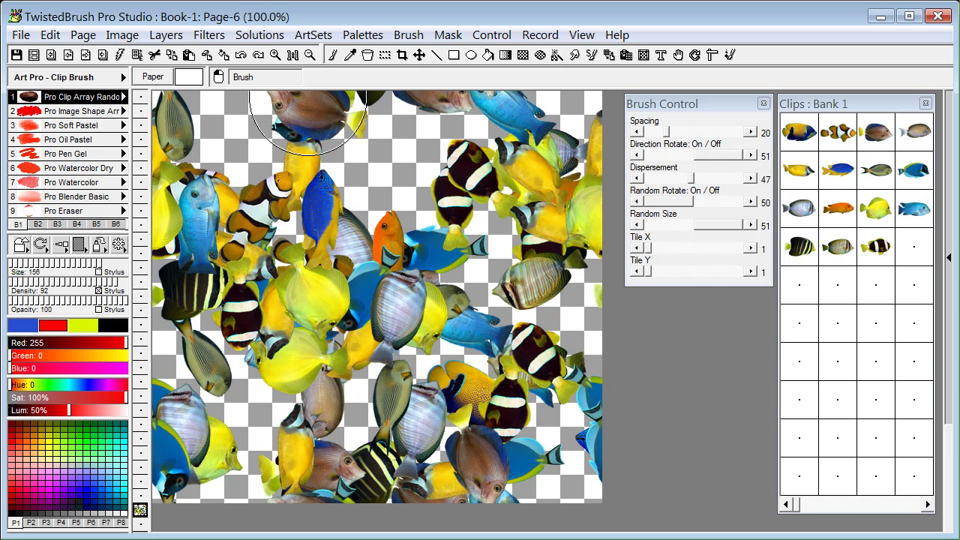
pyautogui.click(420, 56)
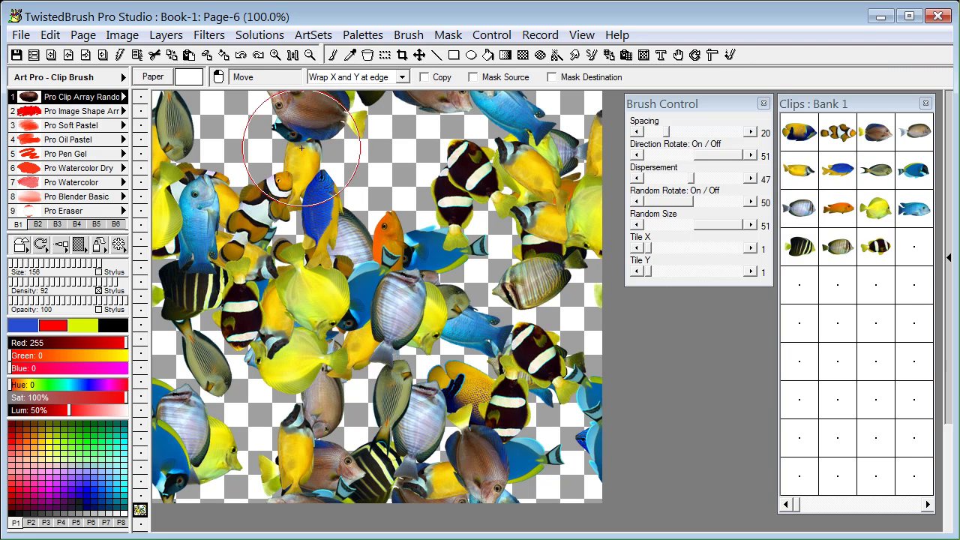
pyautogui.moveTo(301, 148)
pyautogui.mouseDown()
pyautogui.moveTo(420, 173)
pyautogui.moveTo(553, 150)
pyautogui.moveTo(390, 90)
pyautogui.moveTo(216, 43)
pyautogui.moveTo(300, 150)
pyautogui.moveTo(420, 211)
pyautogui.moveTo(515, 193)
pyautogui.mouseUp()
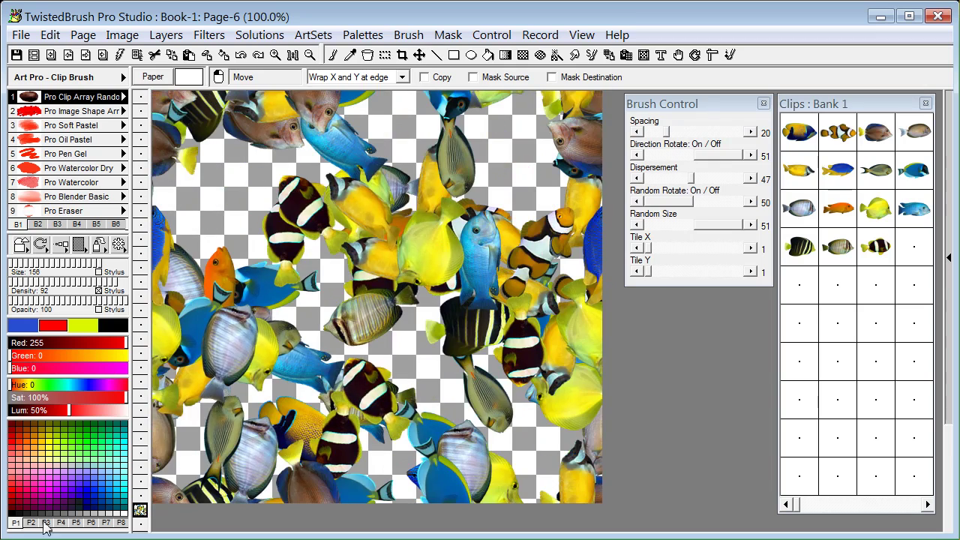